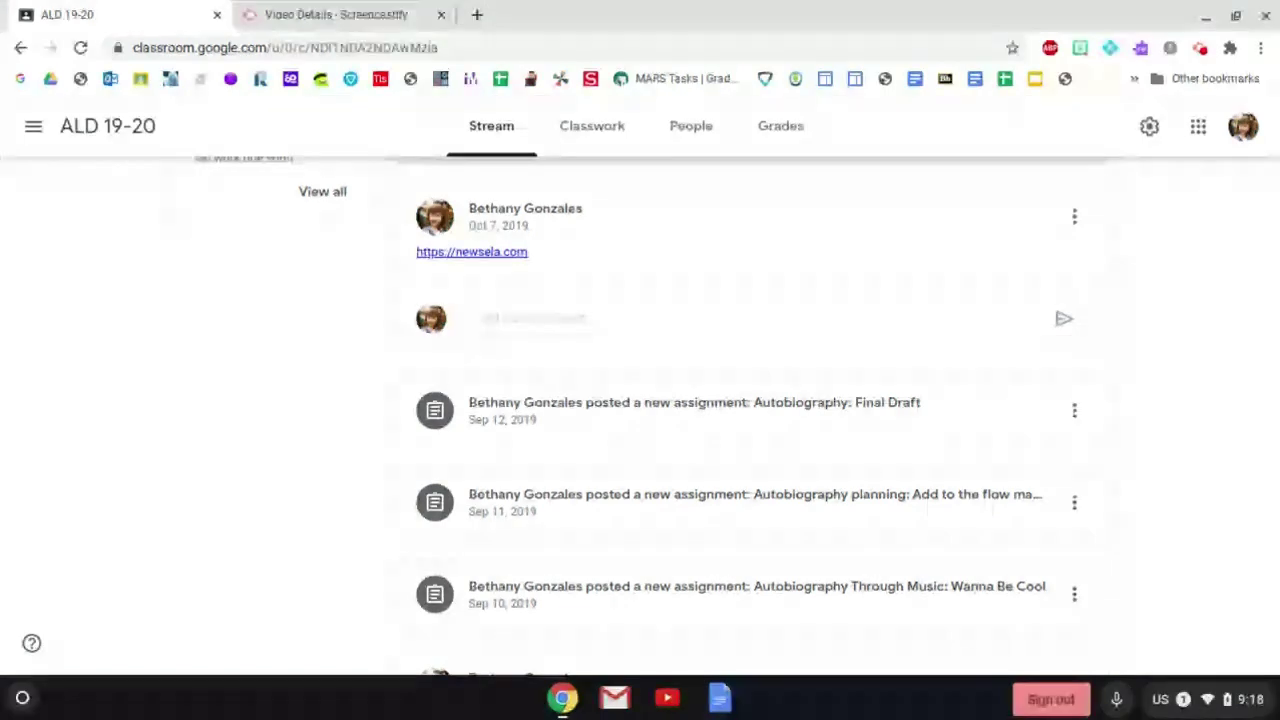
- Take a full-screen screenshot of the ALD 19-20 class stream
key("ctrl+F5")
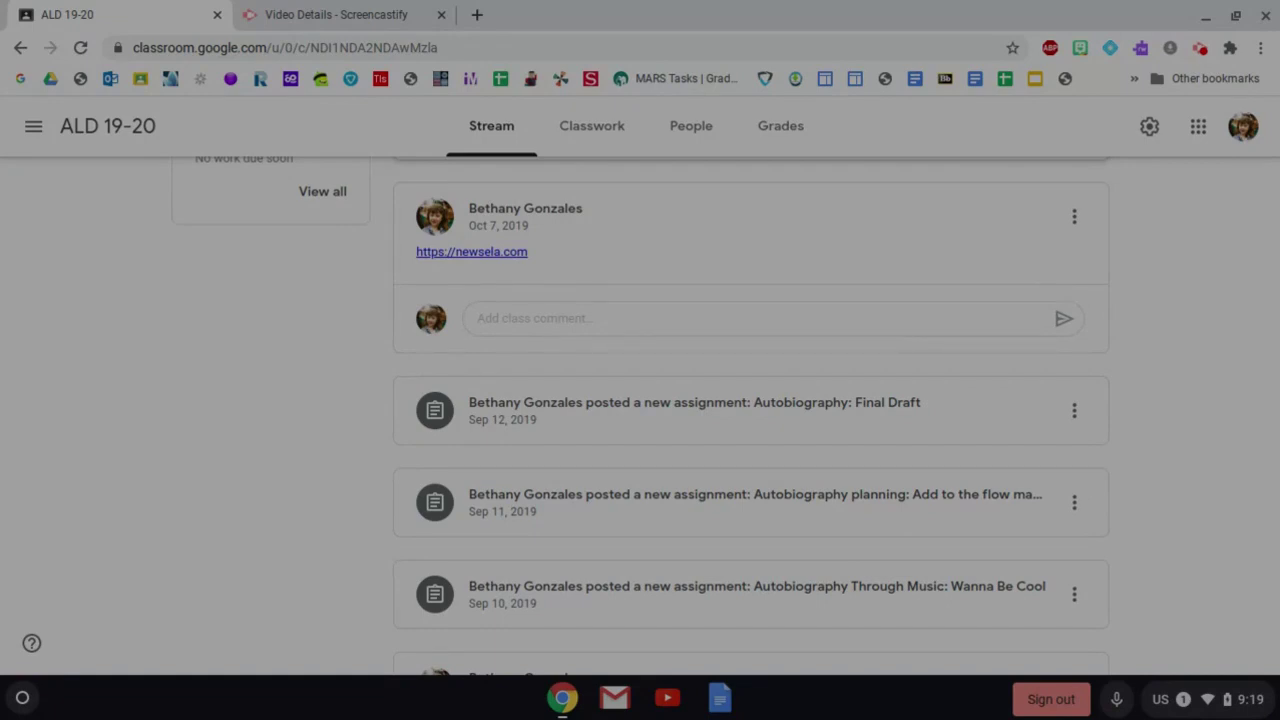
- Capture a partial screenshot of just the Newsela link post and its comment box
left_click_drag(390, 177, 1102, 357)
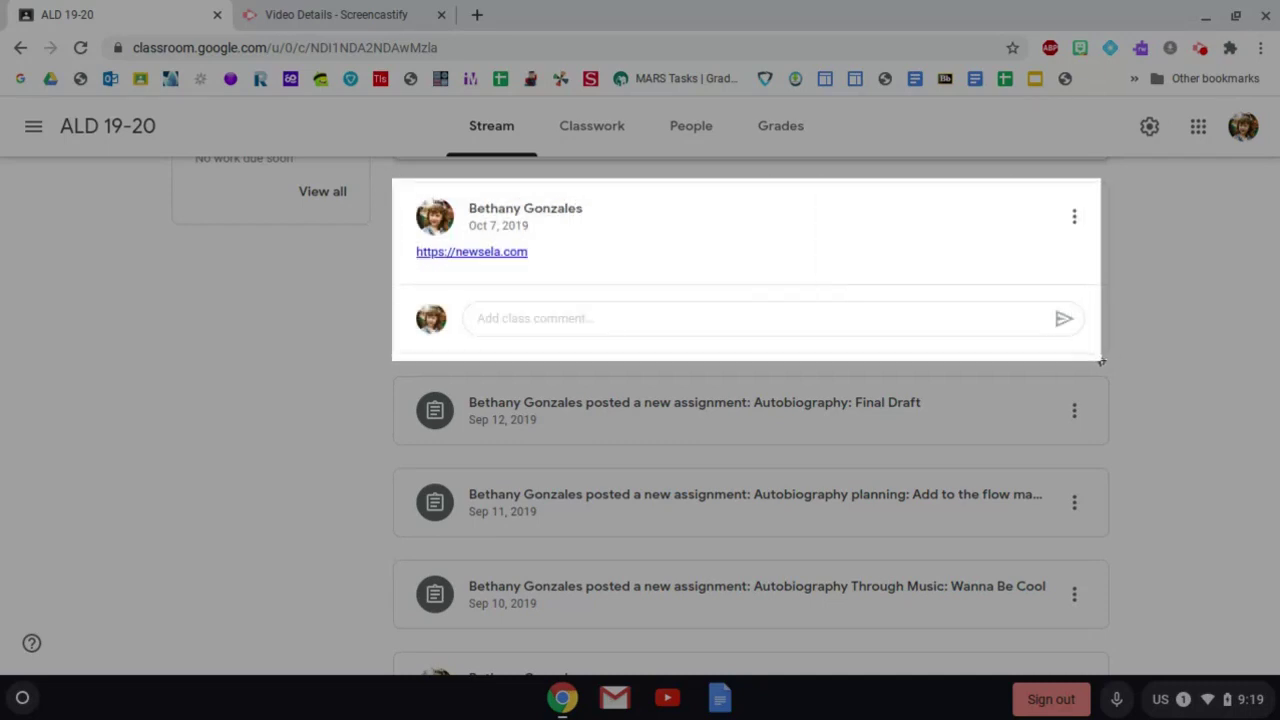
left_click_drag(1102, 357, 1104, 354)
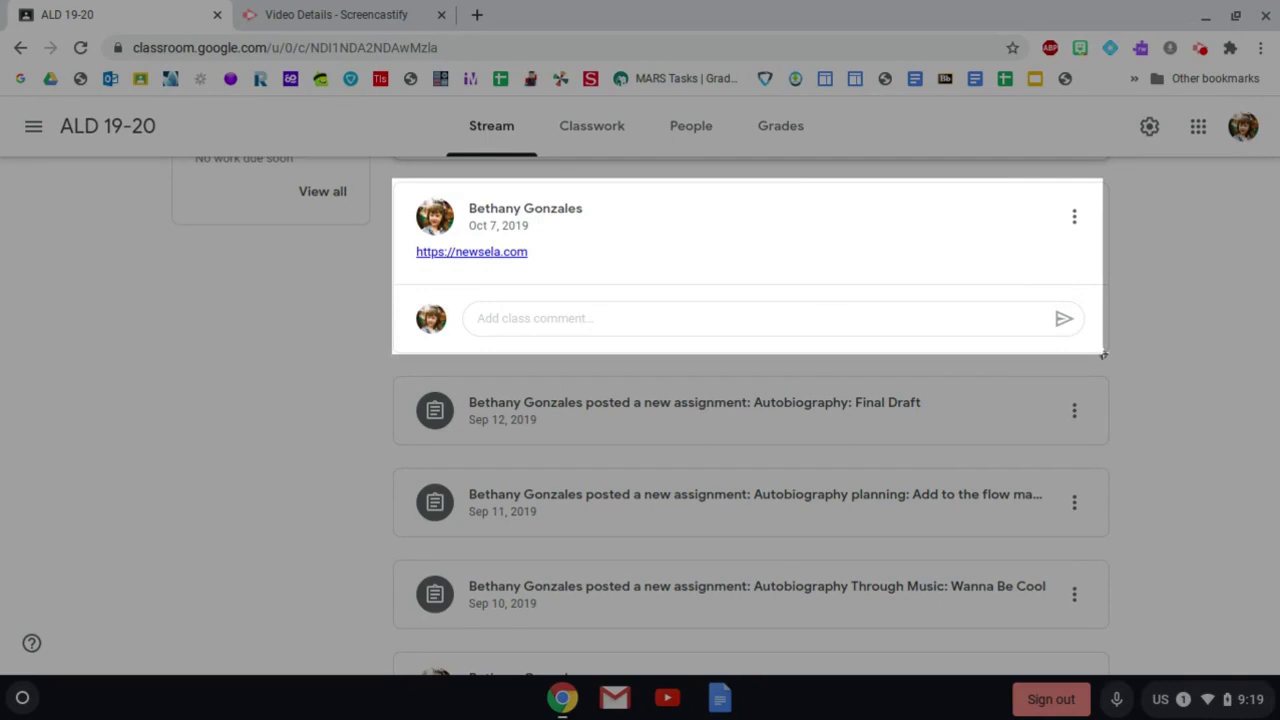
left_click_drag(1103, 354, 1103, 354)
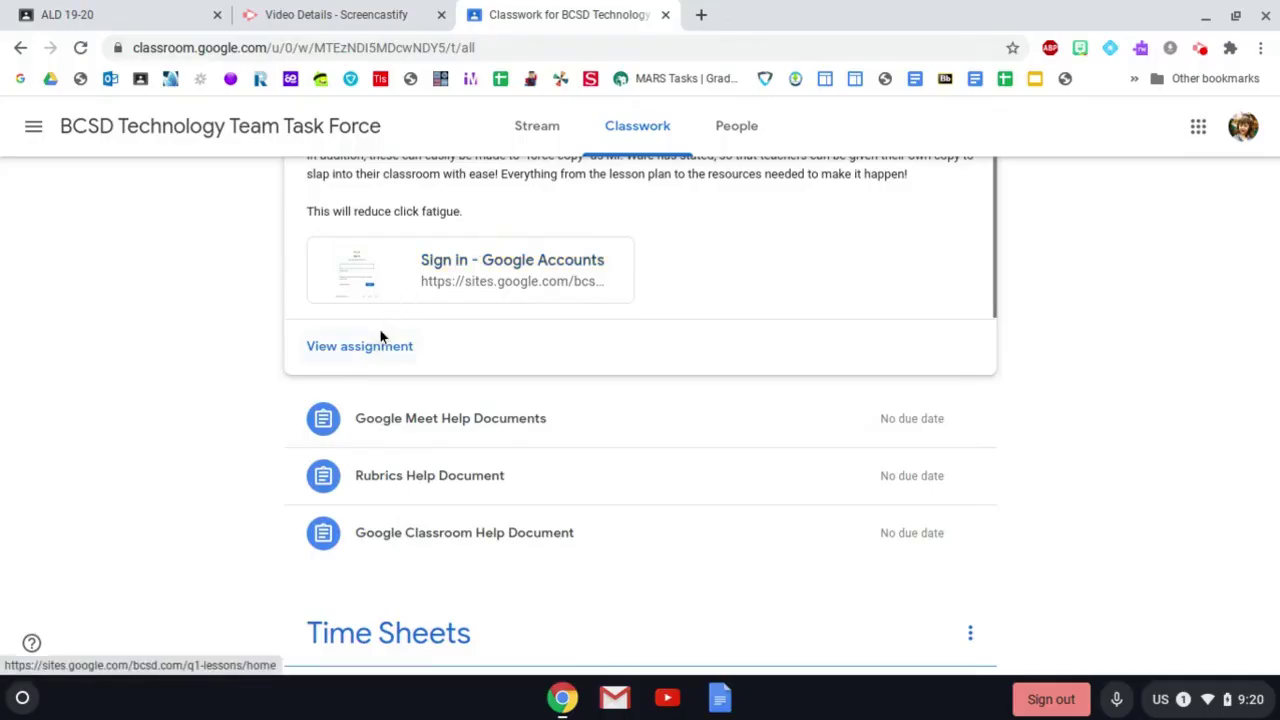
- Open the Teacher Help Site (Lessons) assignment and show its add-or-create options
left_click(371, 346)
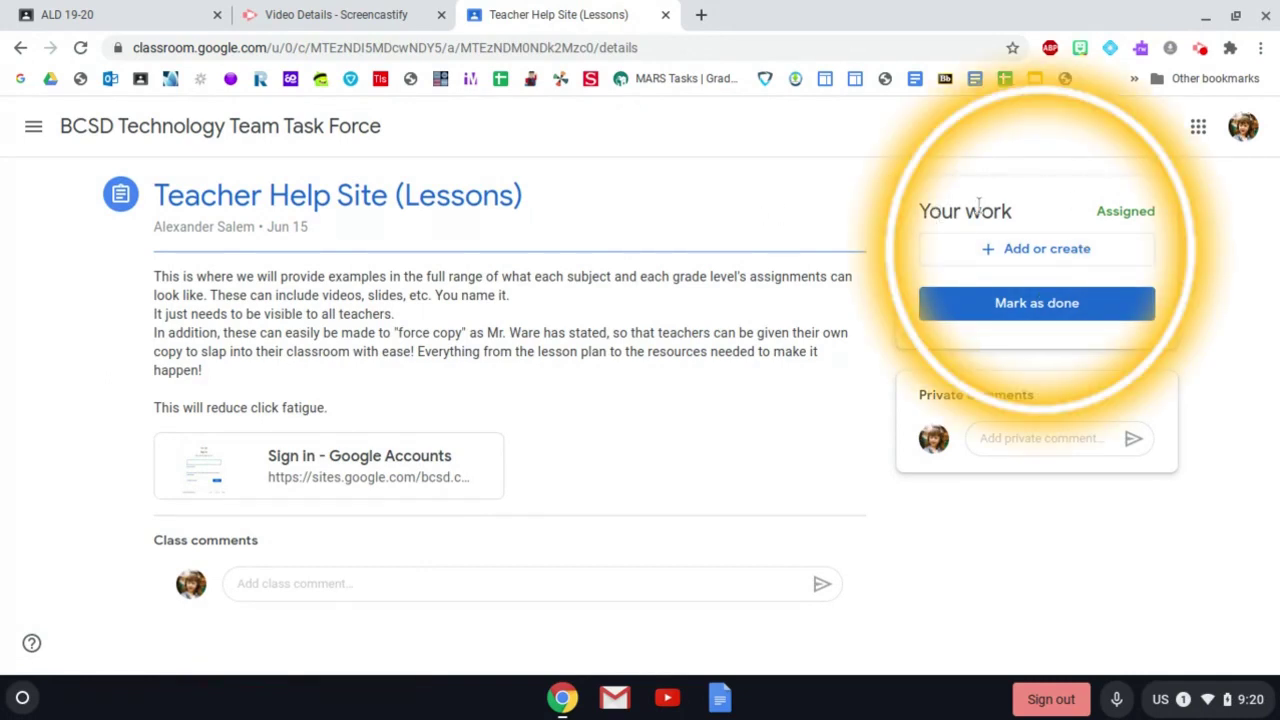
left_click(1010, 255)
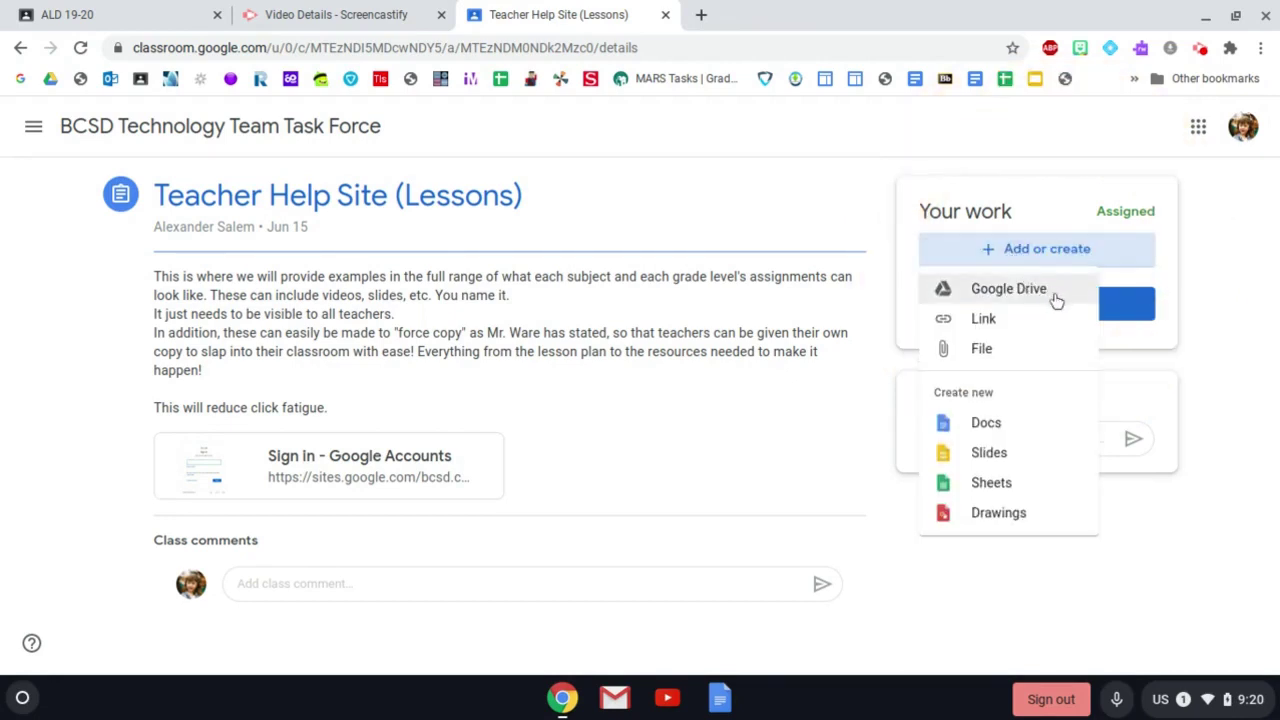
- Open the Google Drive picker and browse through the My Drive folders and files
left_click(1060, 300)
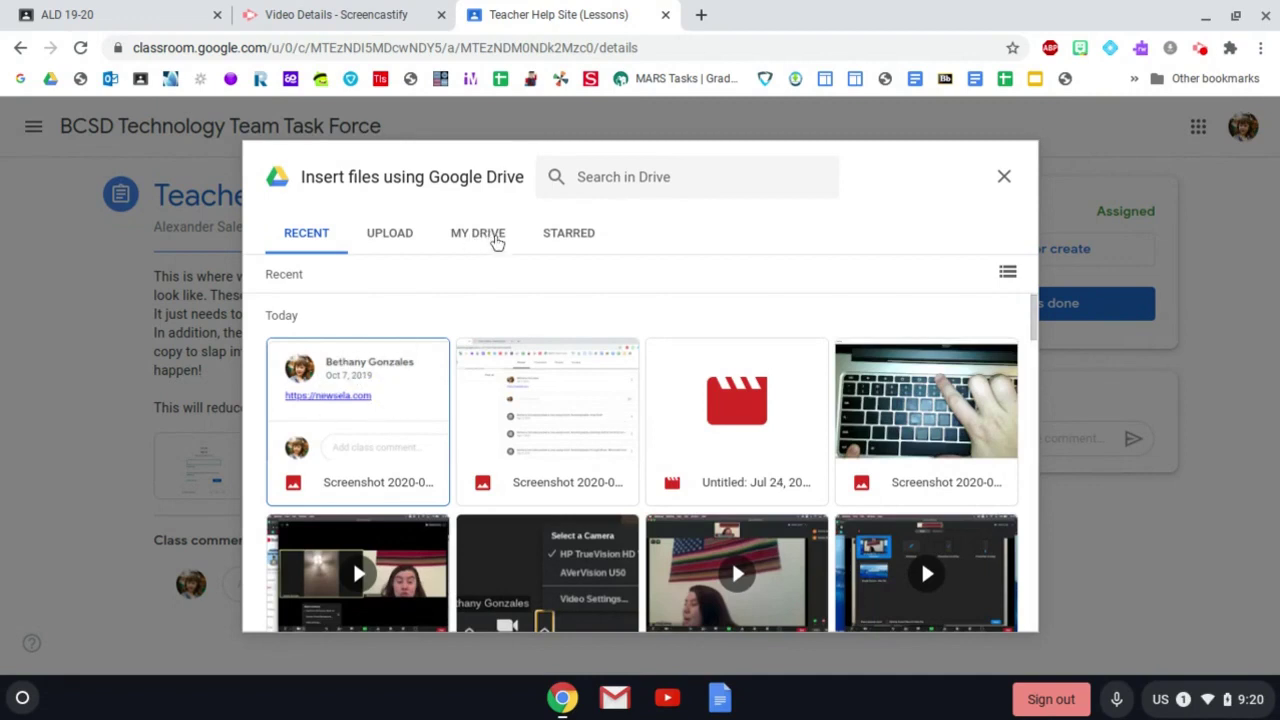
left_click(486, 244)
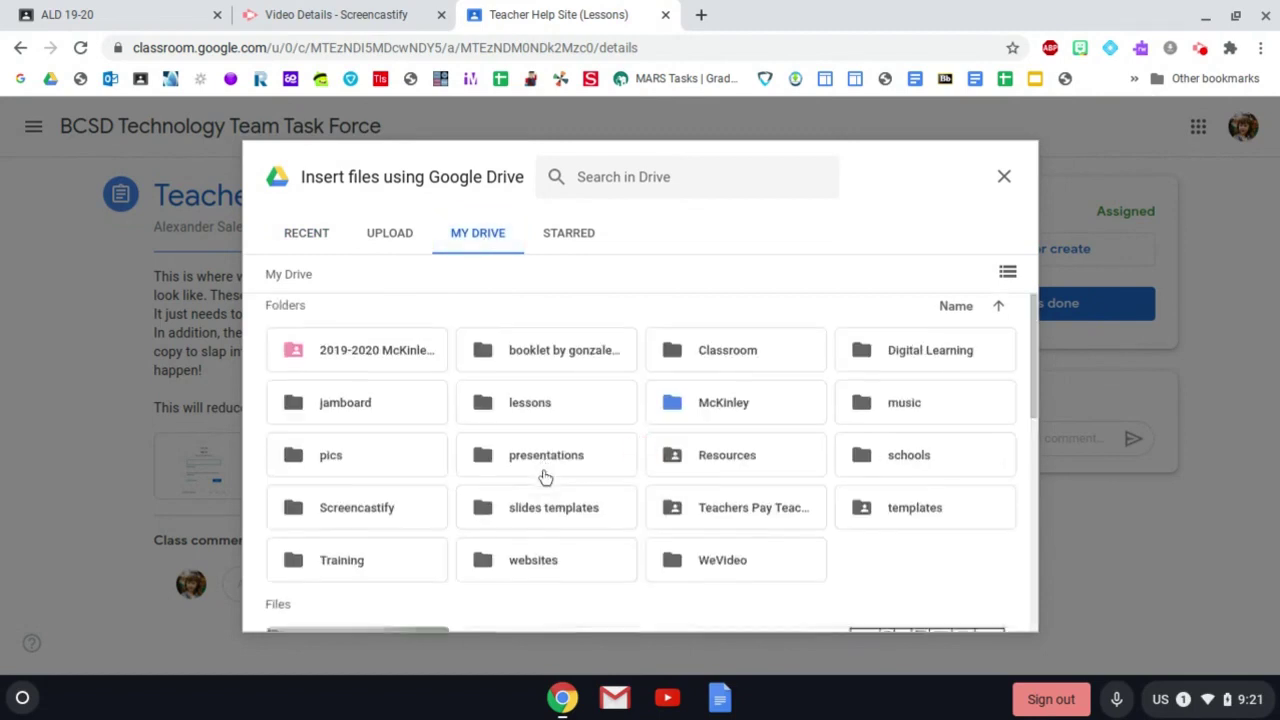
scroll(544, 475, "down", 10)
scroll(545, 478, "up", 3)
scroll(545, 478, "up", 1)
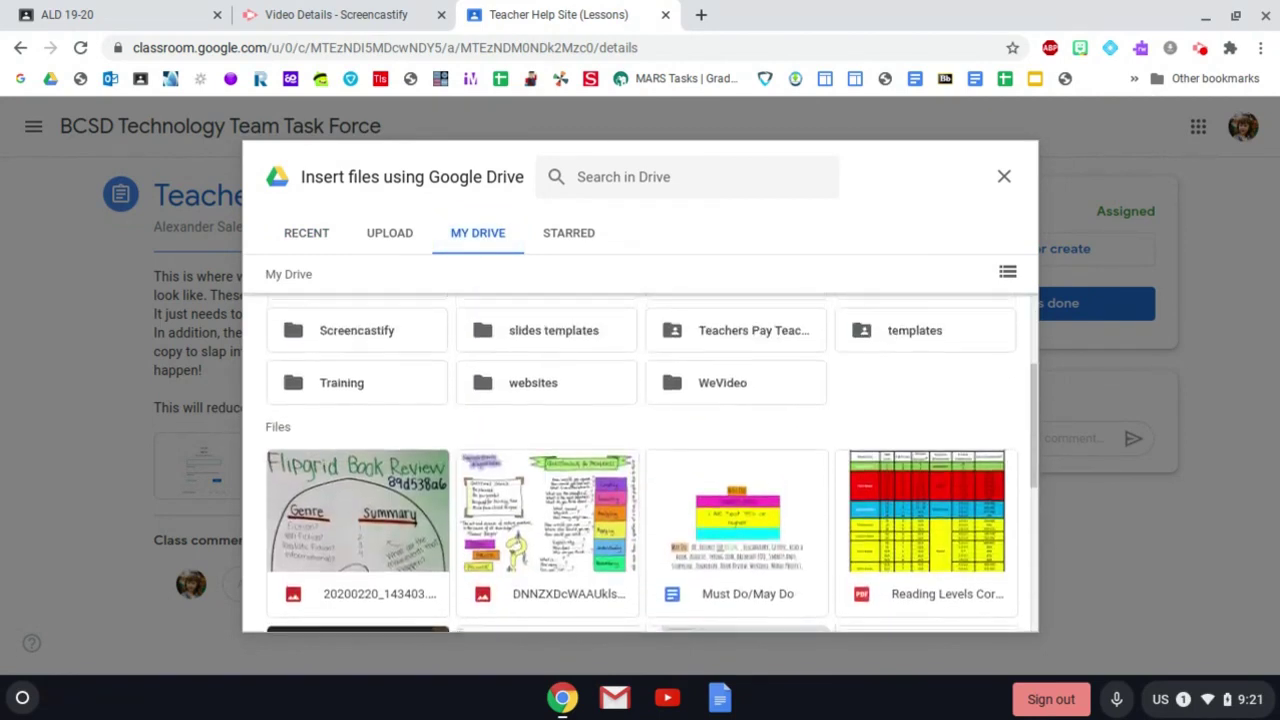
scroll(545, 478, "down", 4)
scroll(545, 478, "down", 2)
scroll(545, 478, "up", 3)
scroll(545, 478, "up", 1)
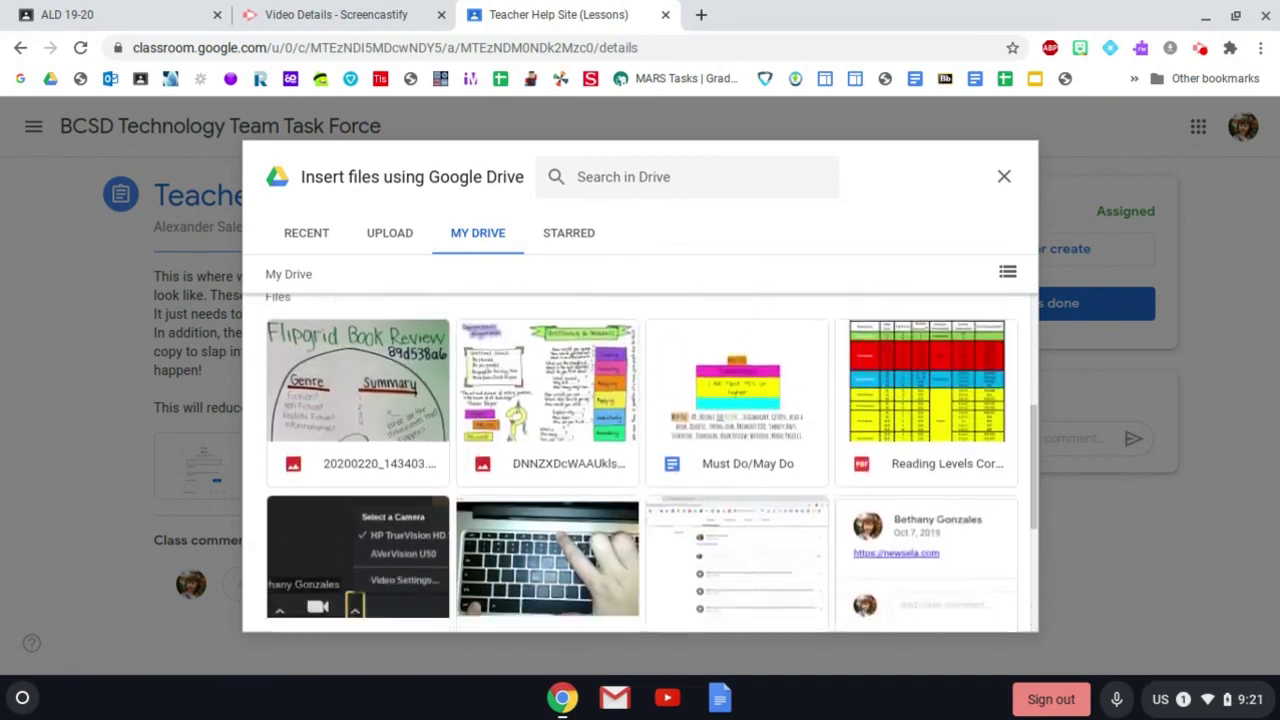
scroll(545, 478, "down", 4)
scroll(545, 478, "up", 1)
scroll(545, 478, "up", 2)
scroll(545, 478, "down", 1)
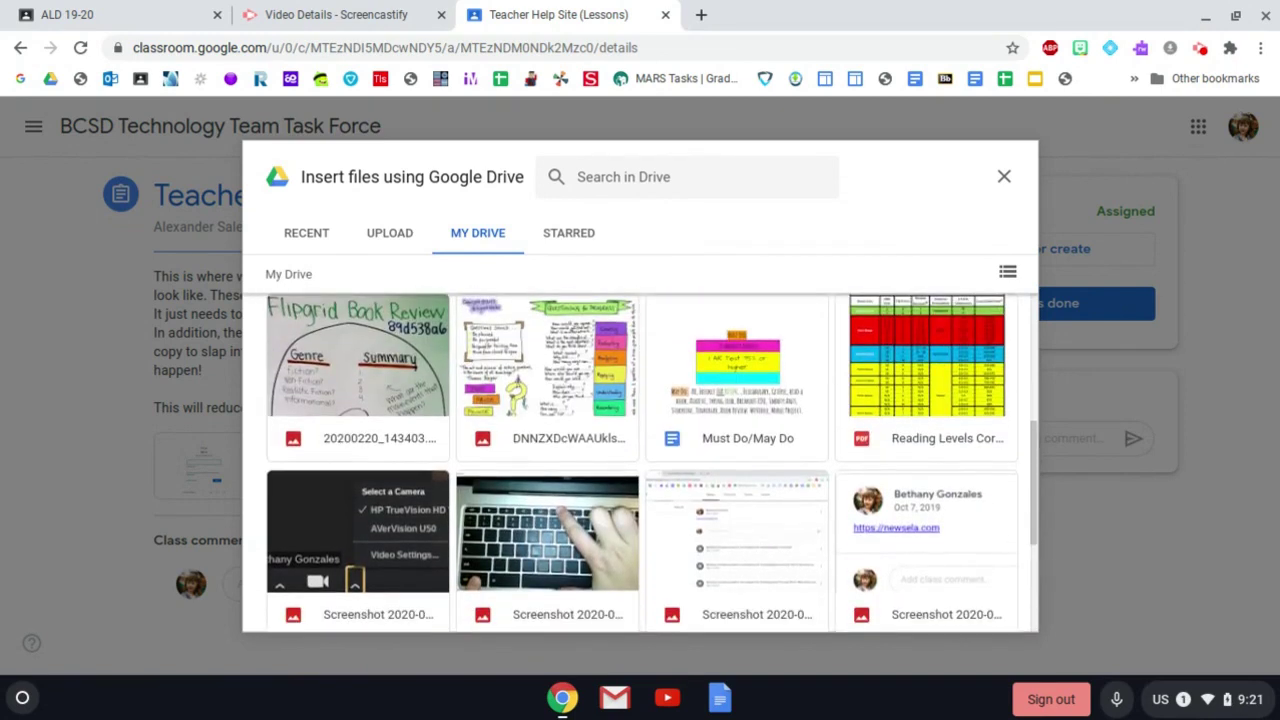
- From Recent files, insert the Newsela post screenshot as an attachment under Your work
left_click(318, 233)
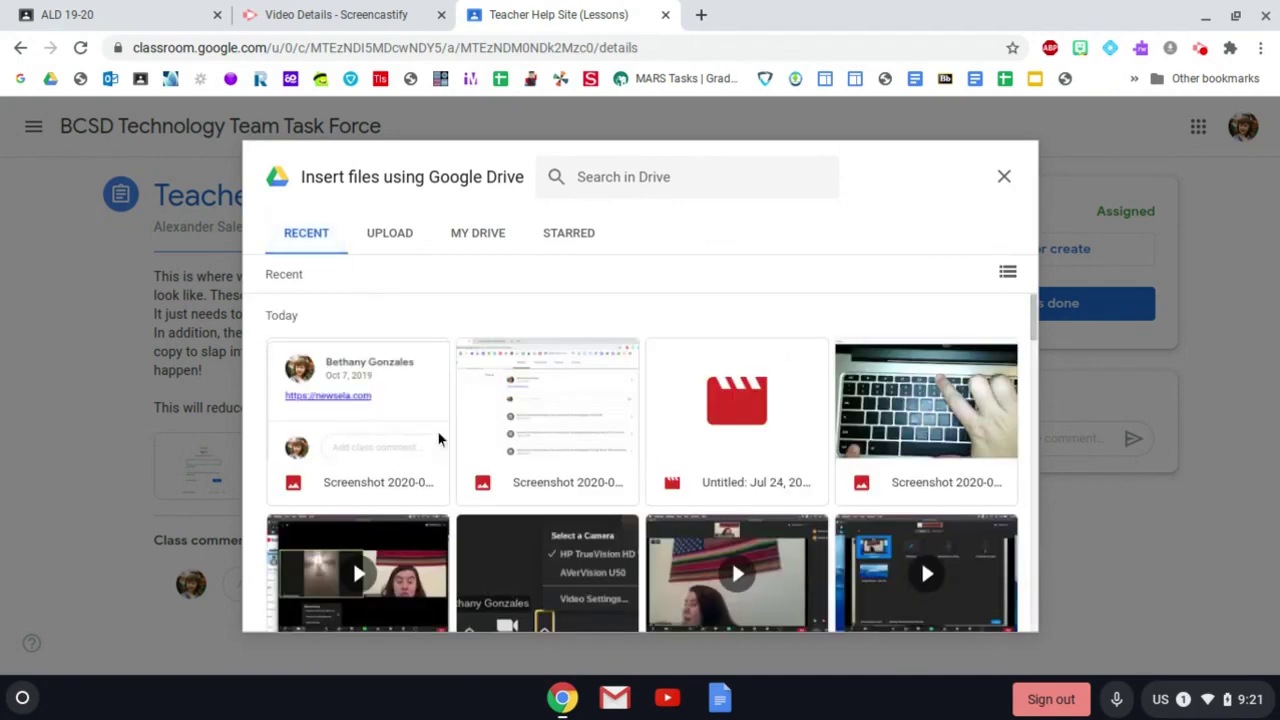
left_click(410, 408)
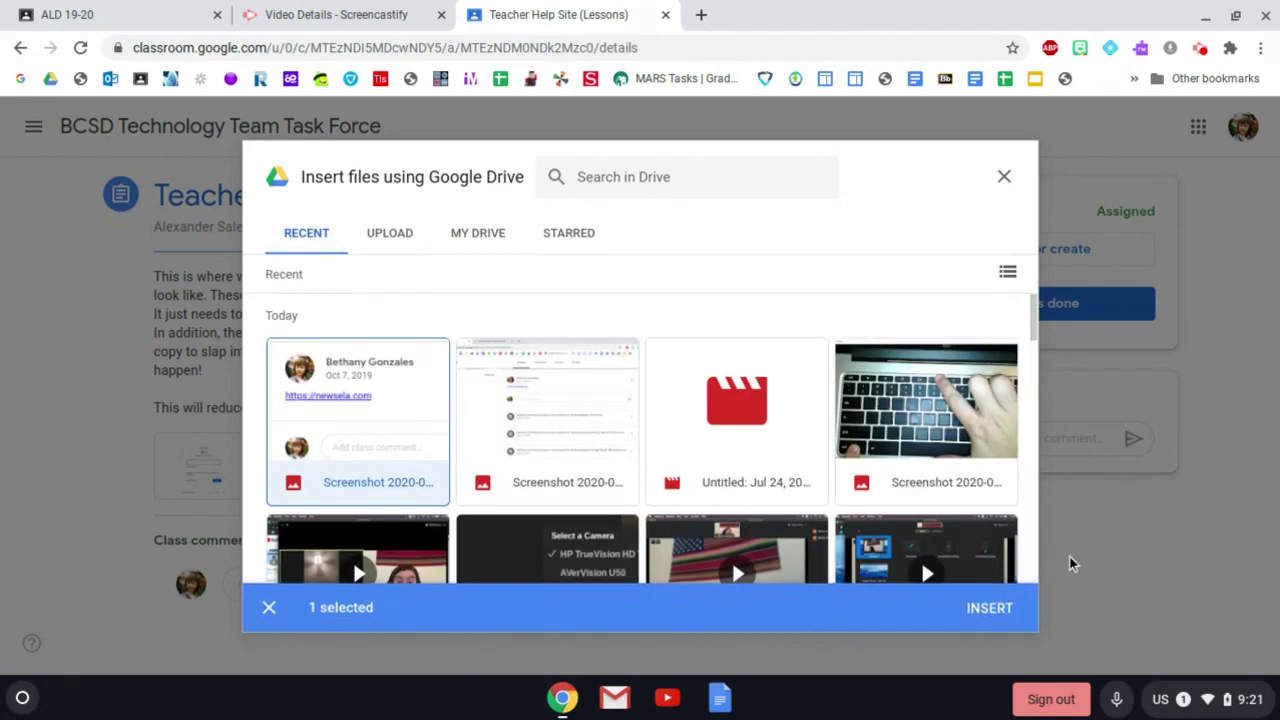
left_click(995, 609)
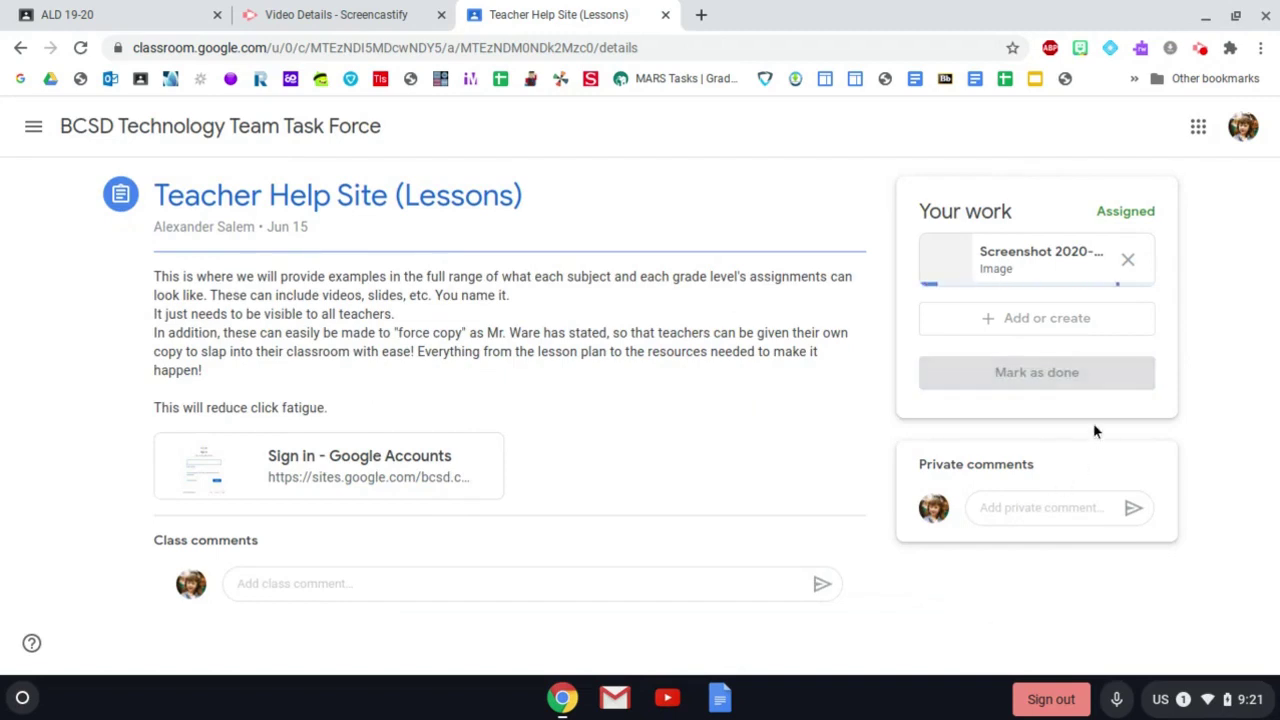